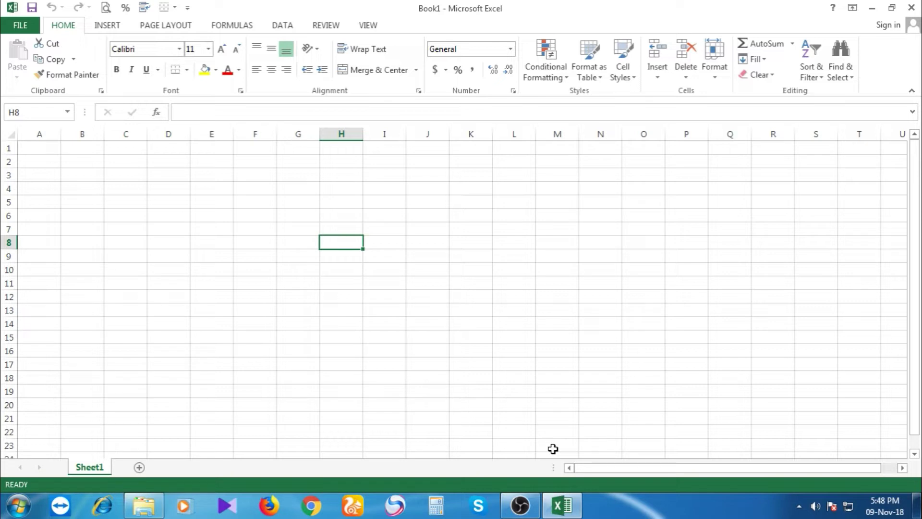
Dismiss the status bar menu, then enter 5 and 2 in F6:G6, and 3 and 5 in F7:G7.
right_click(461, 483)
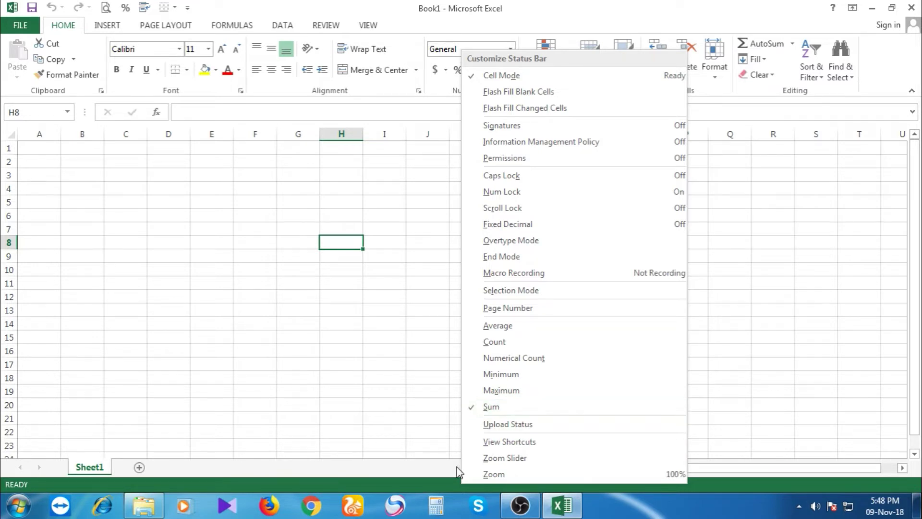
left_click(371, 376)
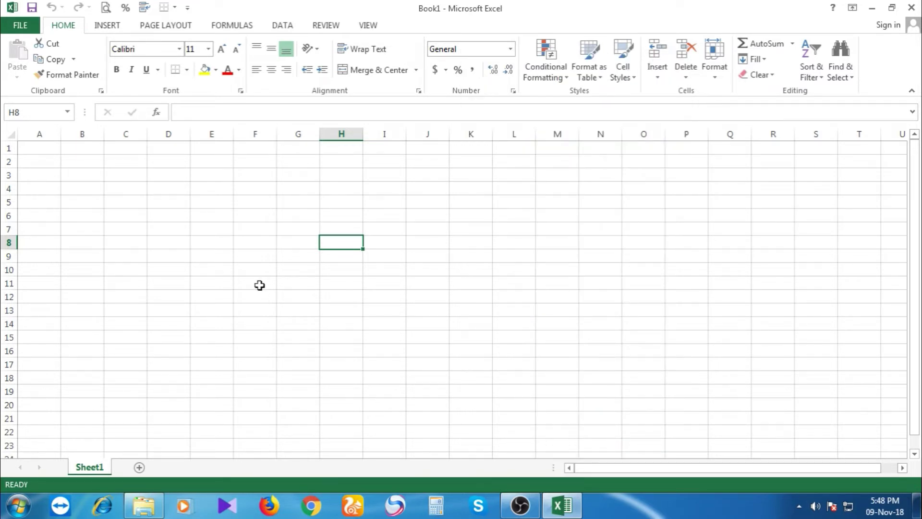
left_click(252, 213)
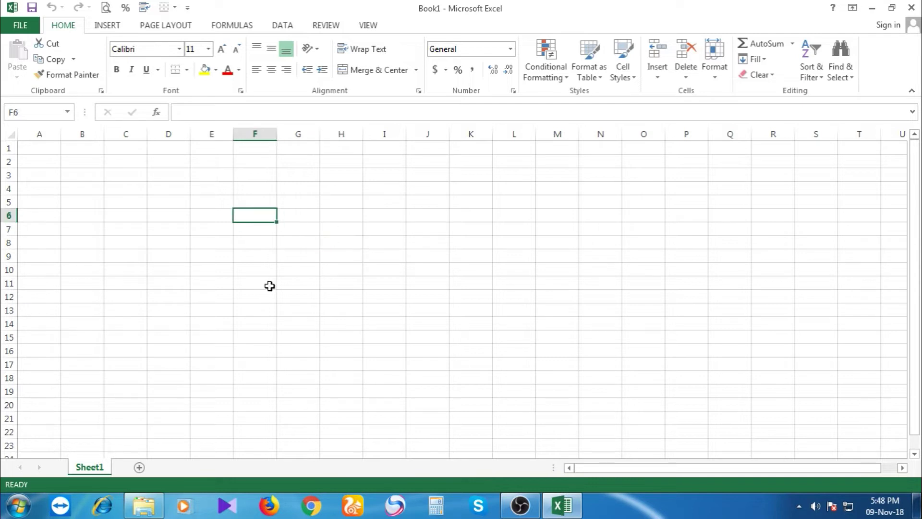
type("5")
key("Tab")
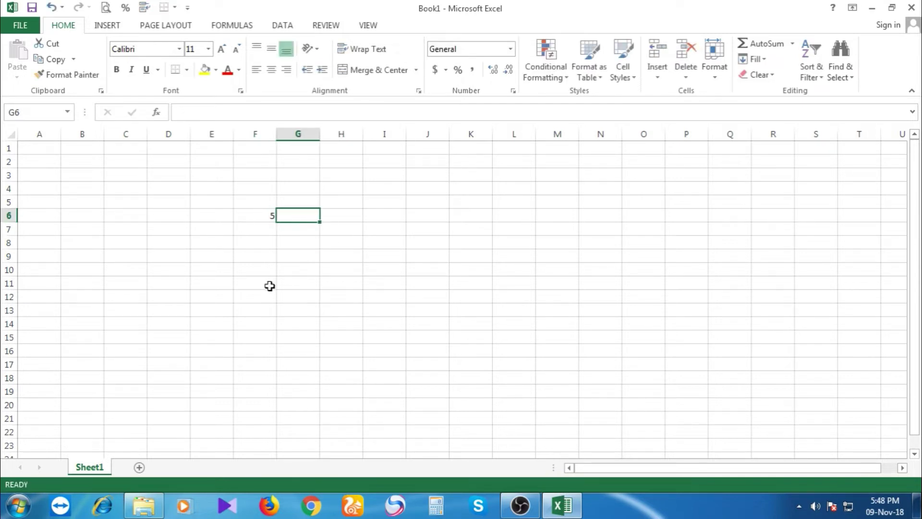
type("2")
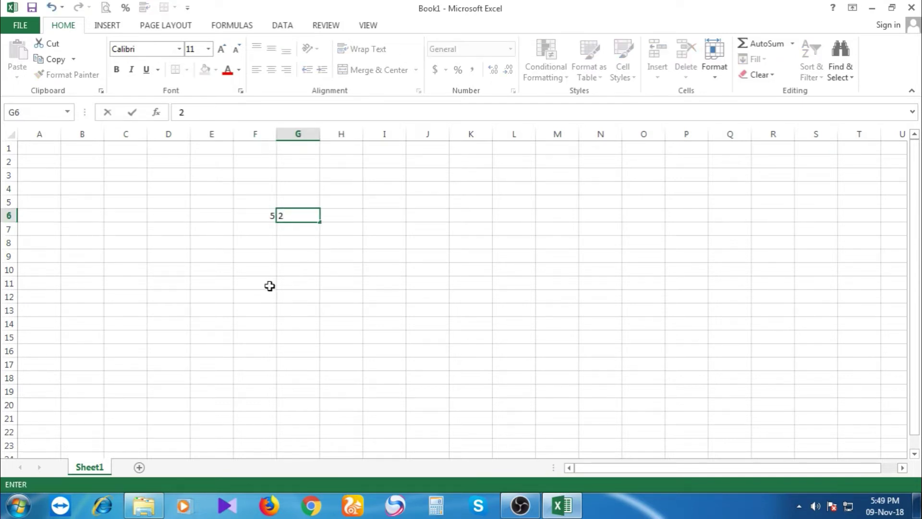
key("Return")
type("5")
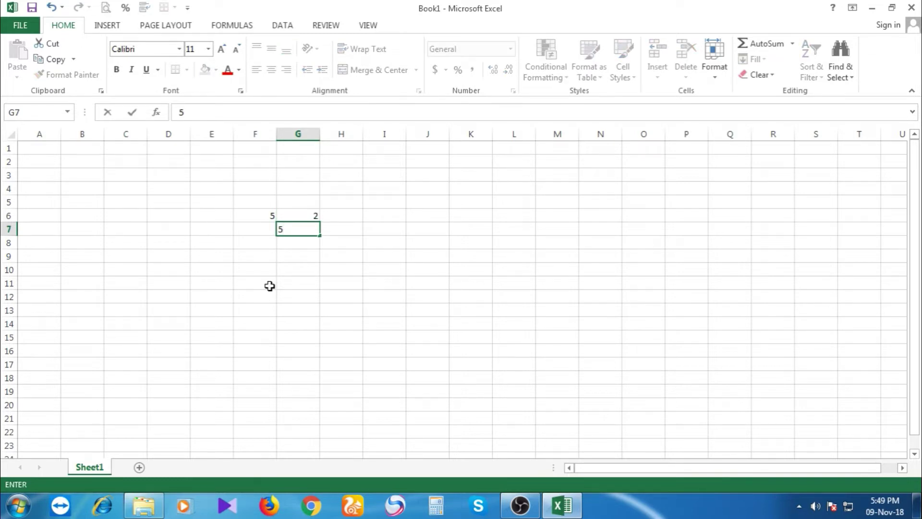
key("Left")
type("3")
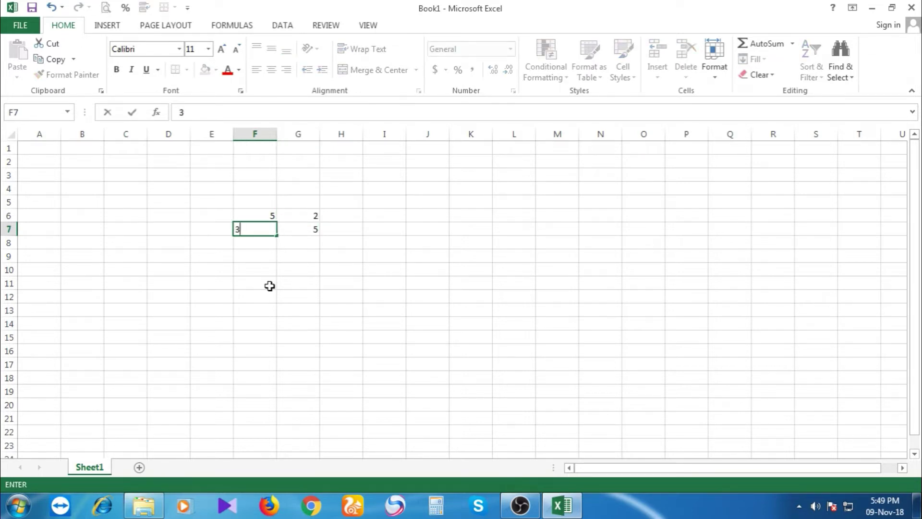
key("Tab")
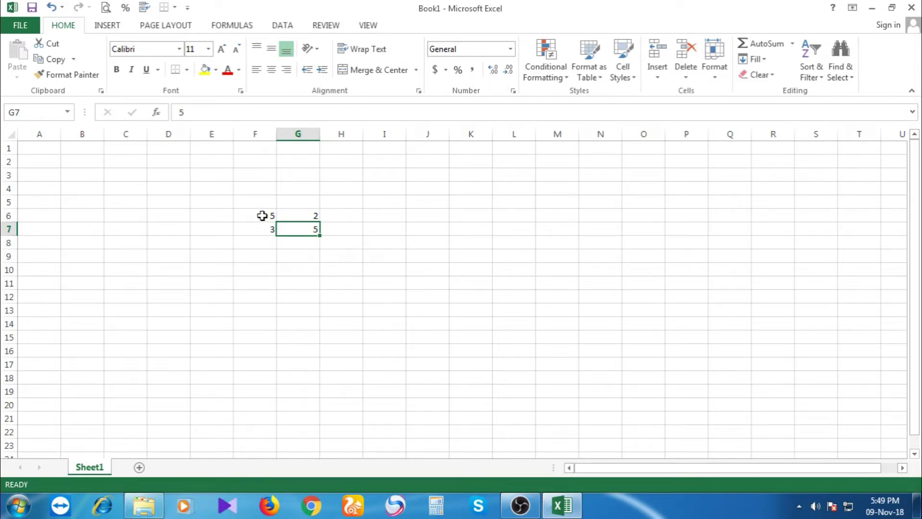
Select F6:G7 and add Average to the status bar, showing 3.75 beside sum 15.
left_click(262, 216)
left_click_drag(276, 220, 304, 230)
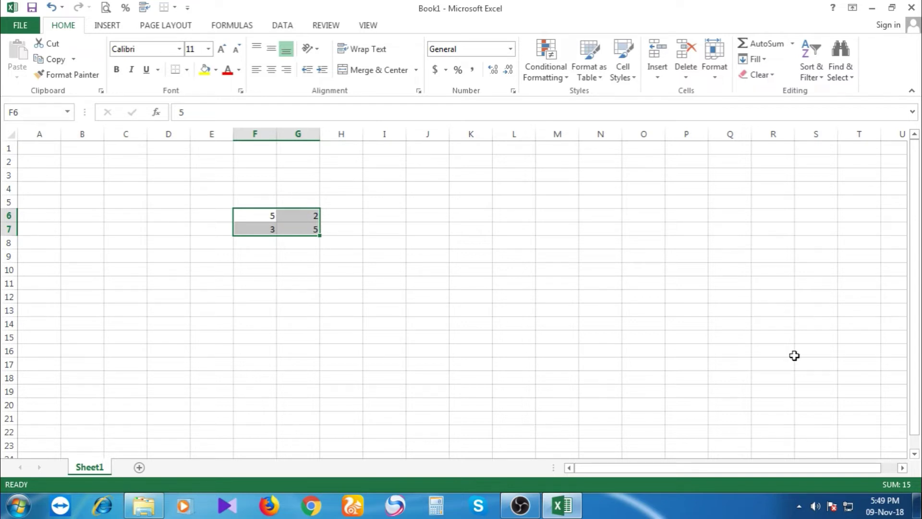
right_click(596, 484)
left_click(619, 324)
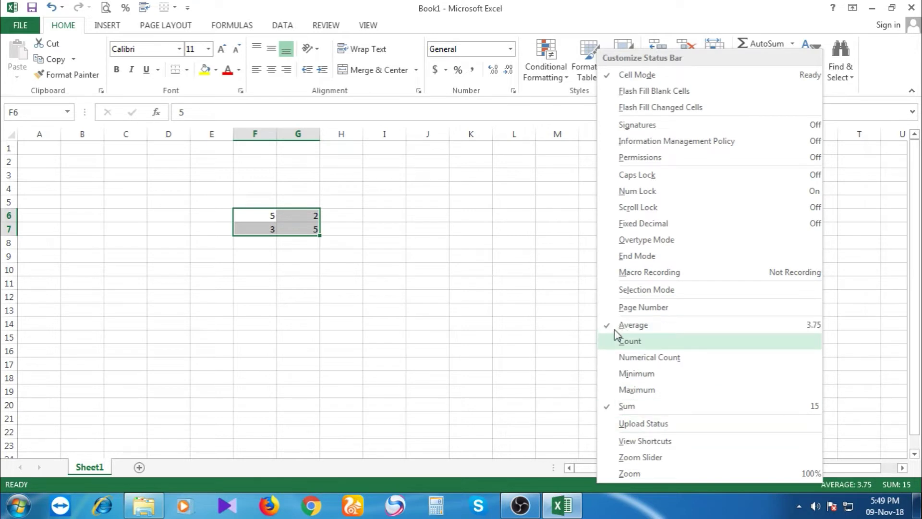
left_click(374, 330)
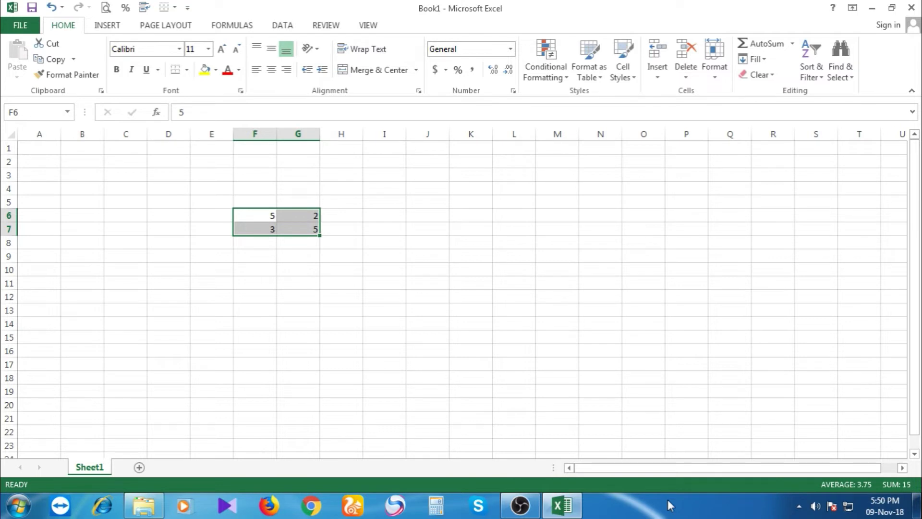
Copy the F6:G7 number block and paste it starting at E5.
left_click(211, 242)
left_click(258, 217)
left_click_drag(258, 217, 302, 230)
key("ctrl+c")
left_click(194, 204)
key("ctrl+v")
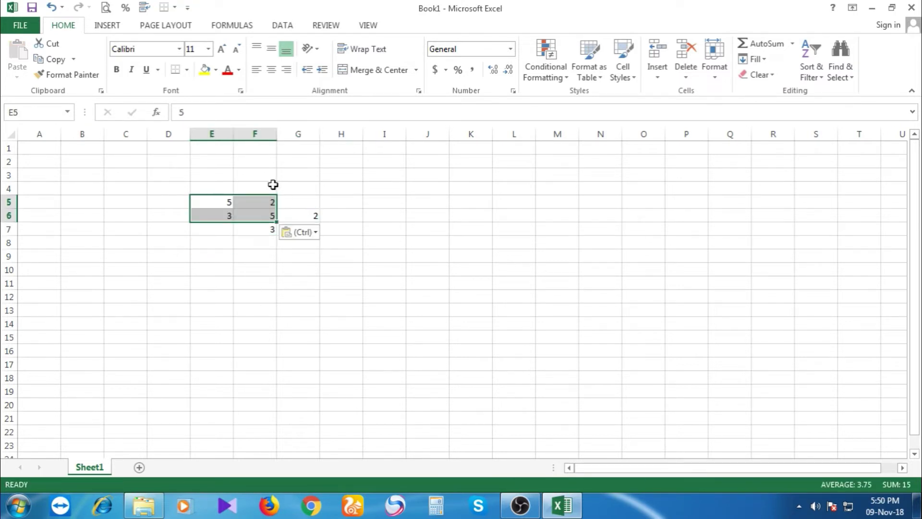
left_click(268, 186)
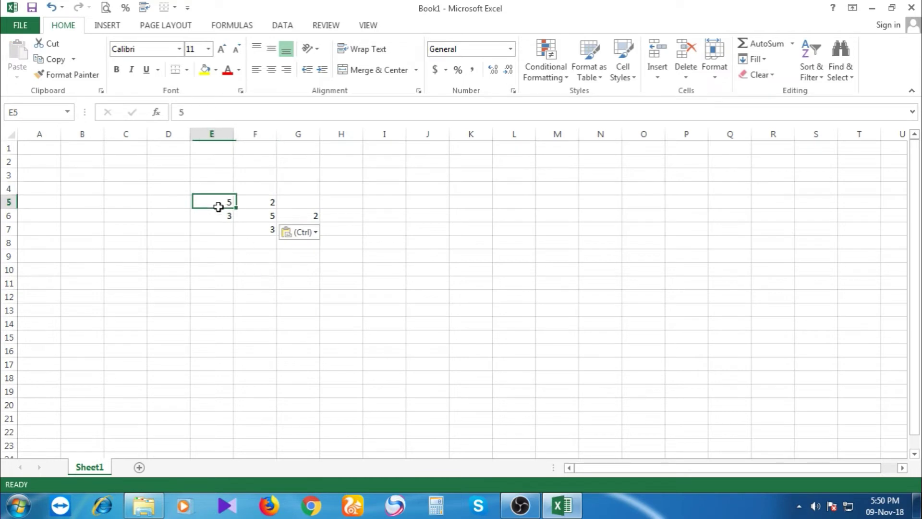
Copy E5:G7 and paste it at E9, E13 and E17, then select E5:G19.
left_click_drag(213, 202, 302, 228)
key("ctrl+c")
left_click(221, 258)
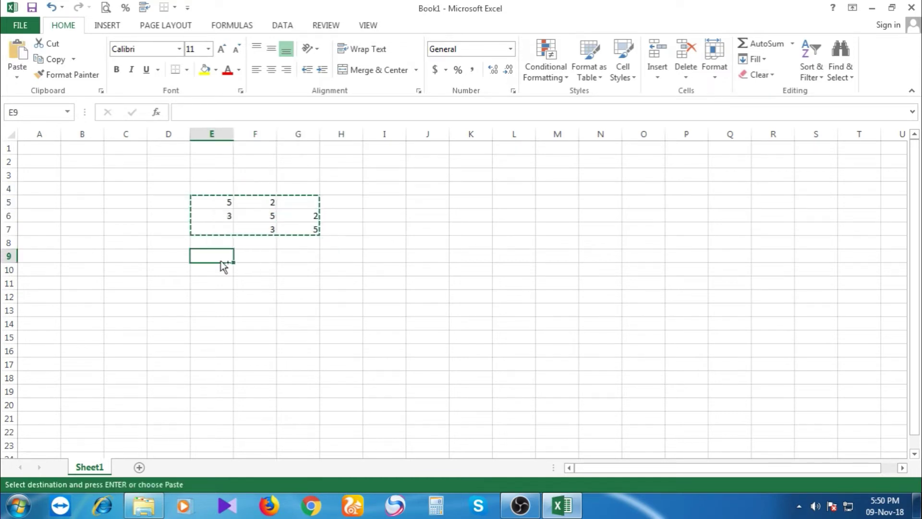
key("ctrl+v")
left_click(216, 306)
key("ctrl+v")
left_click(231, 364)
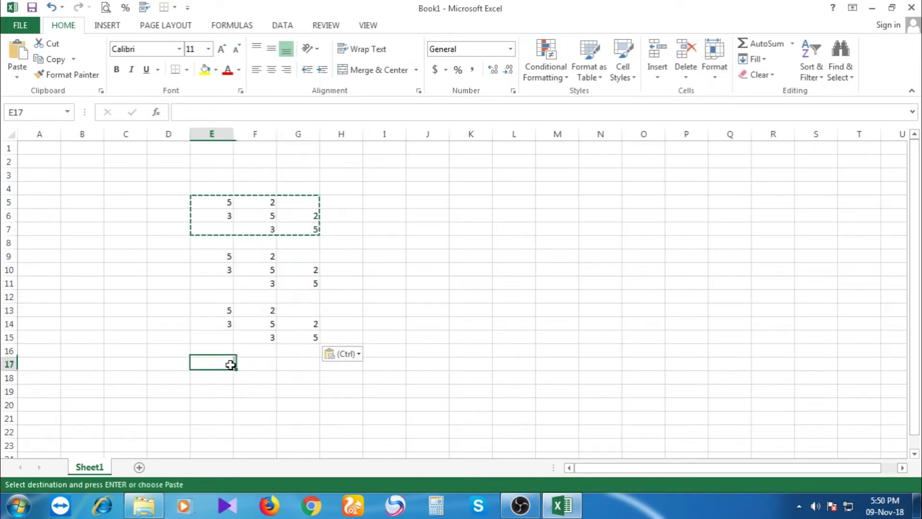
key("ctrl+v")
mouse_move(215, 202)
left_mouse_down()
mouse_move(300, 279)
mouse_move(317, 385)
left_mouse_up()
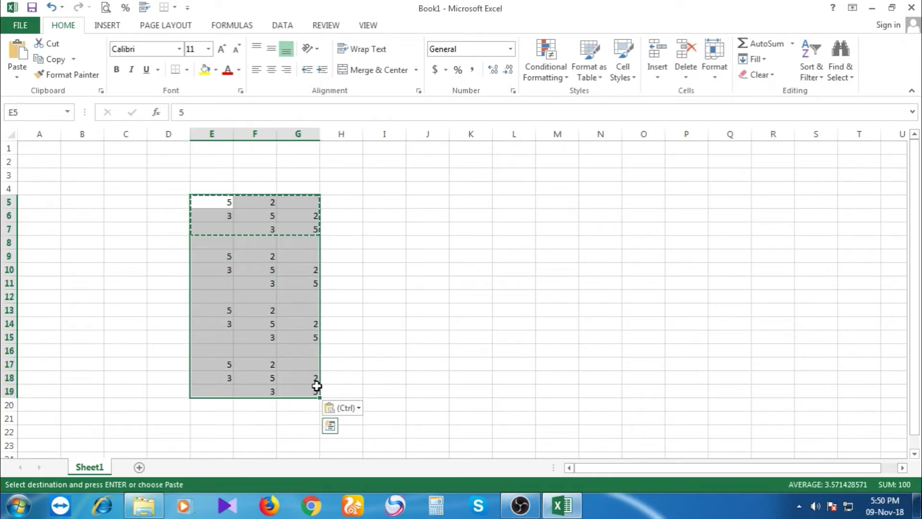
Turn on Count in the status bar so E5:G19 shows COUNT 28.
right_click(733, 481)
left_click(718, 340)
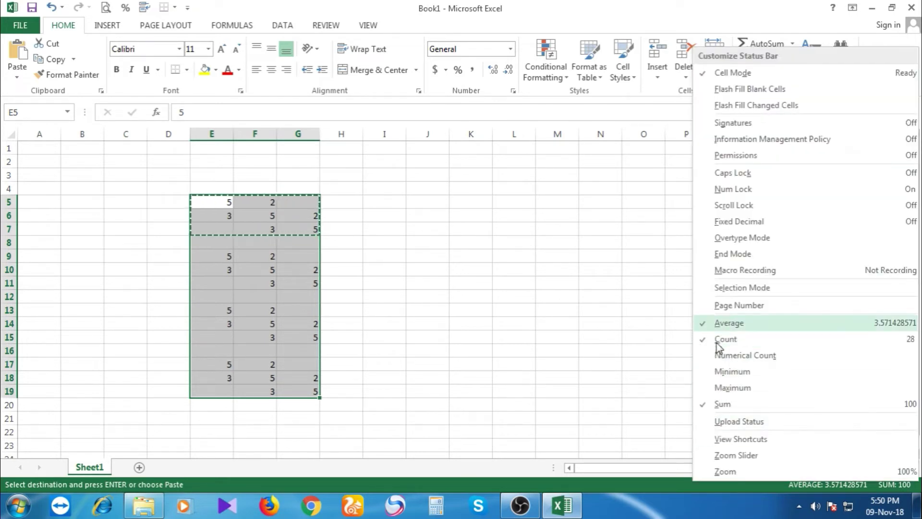
left_click(649, 482)
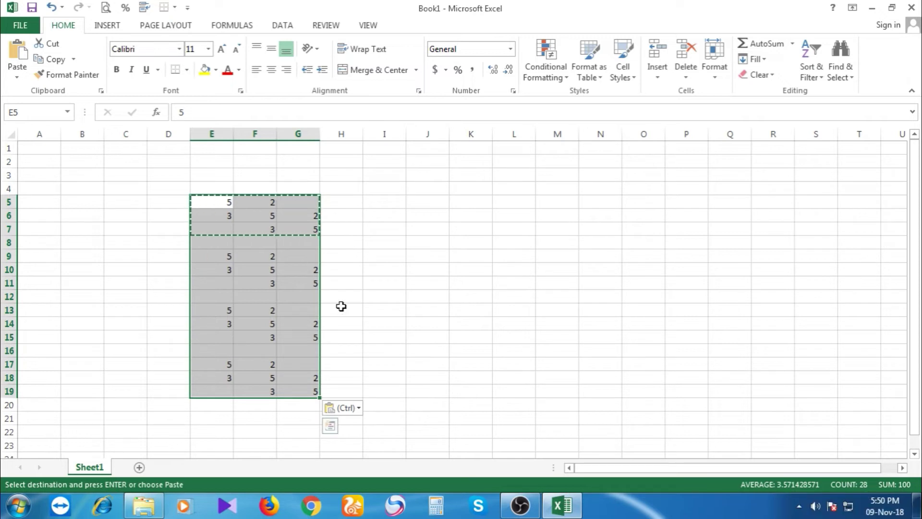
Add Maximum and Minimum to the status bar, showing MAX 5 and MIN 2.
left_click(360, 309)
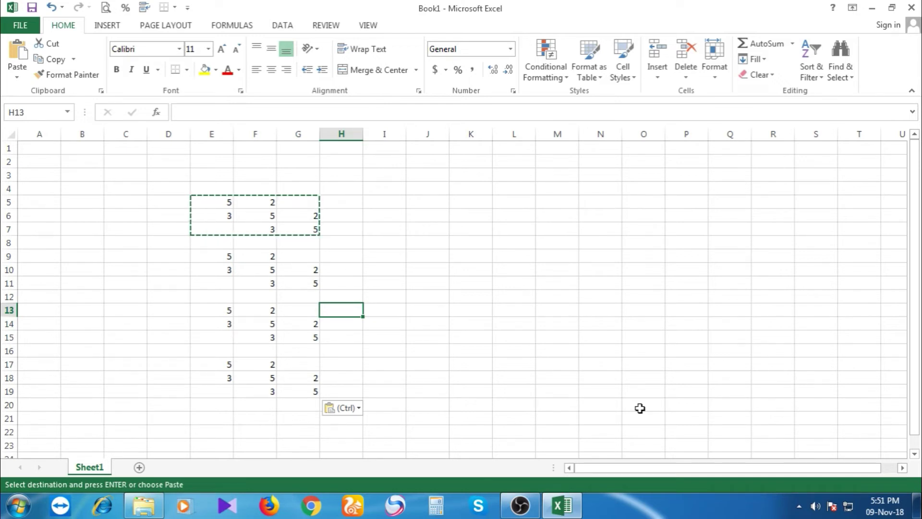
left_click(474, 328)
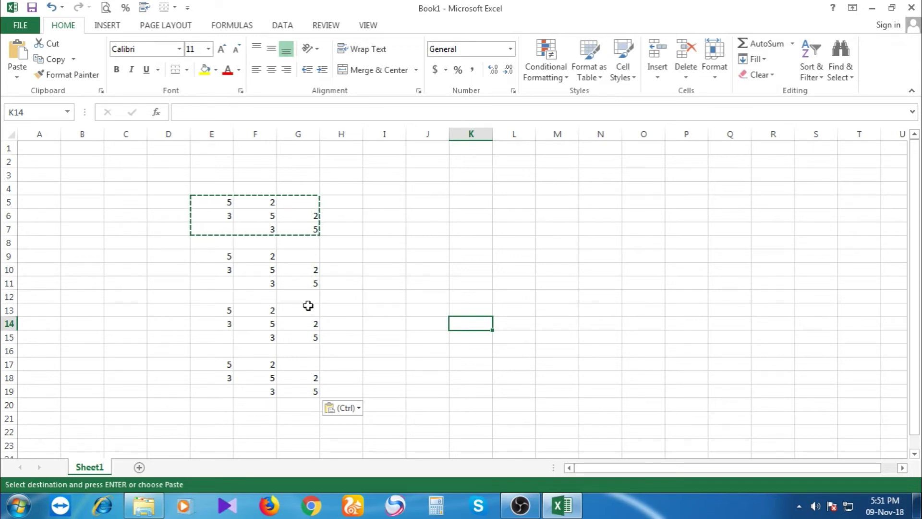
right_click(603, 479)
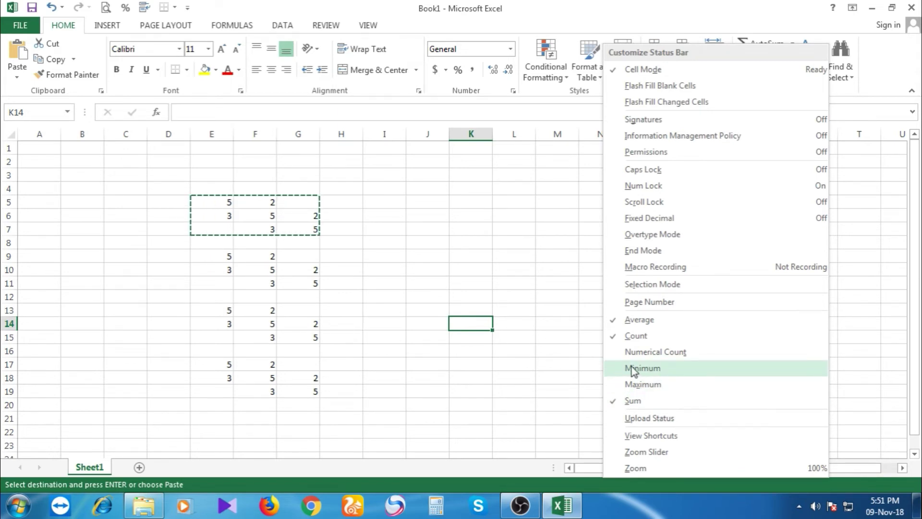
left_click(631, 389)
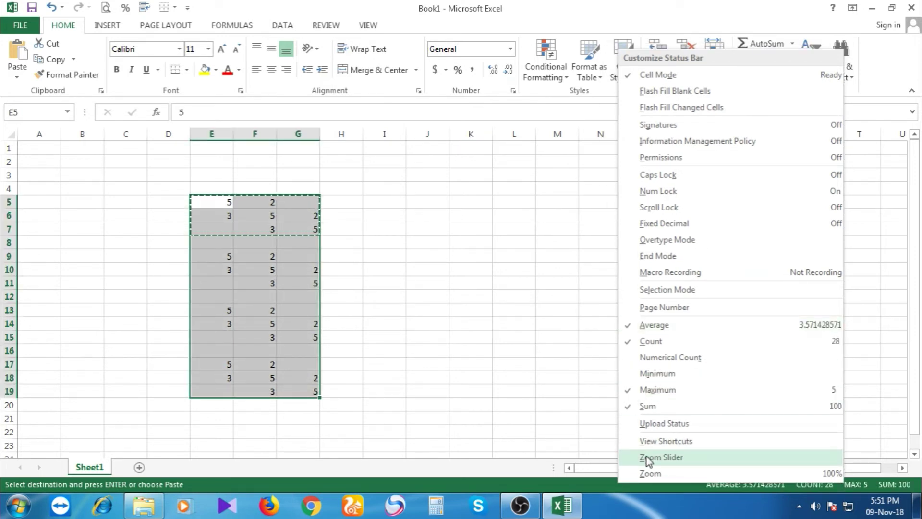
left_click(632, 374)
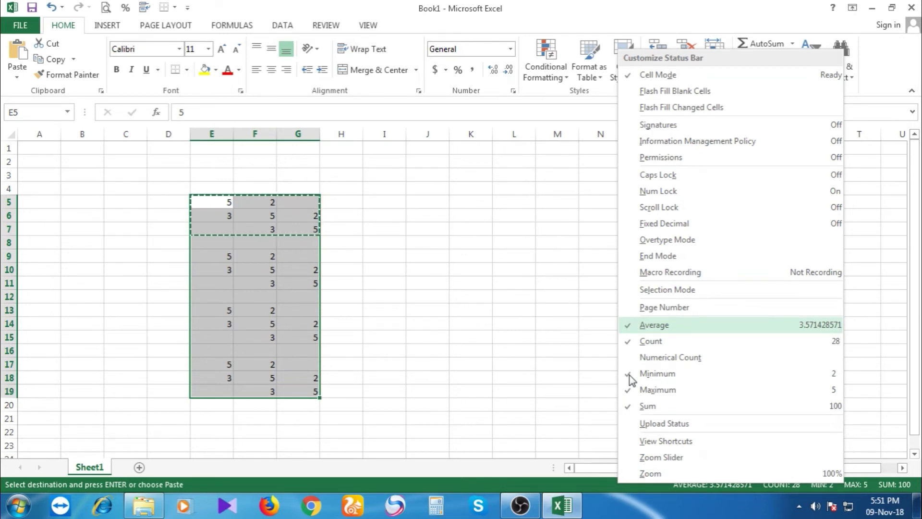
left_click(597, 487)
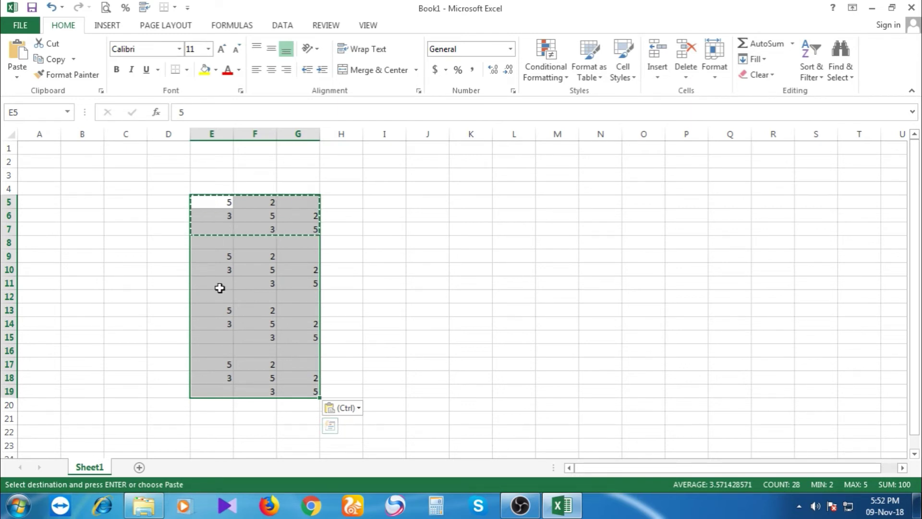
left_click(262, 247)
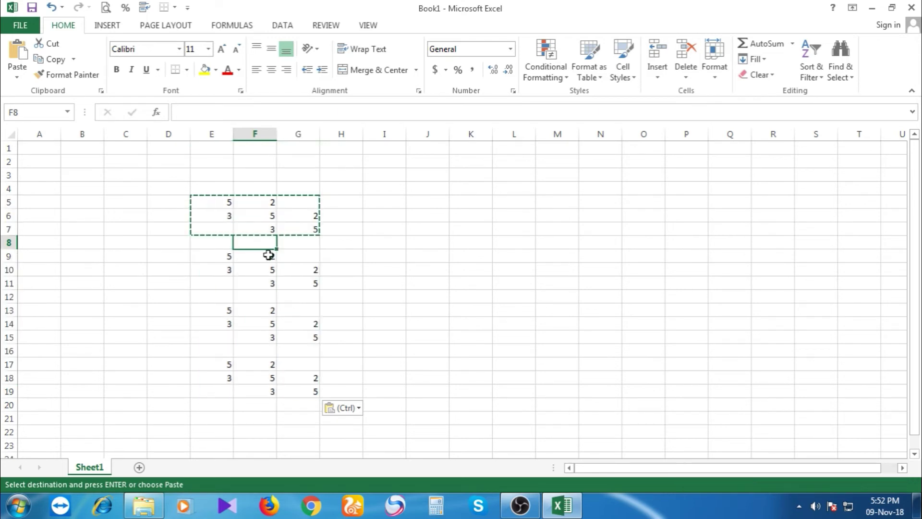
type("0")
key("Return")
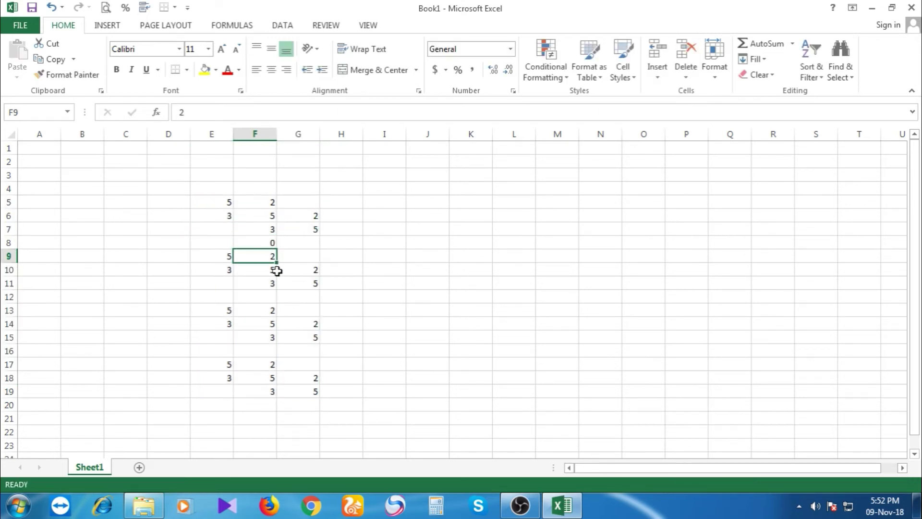
mouse_move(229, 204)
left_mouse_down()
mouse_move(309, 405)
mouse_move(308, 397)
left_mouse_up()
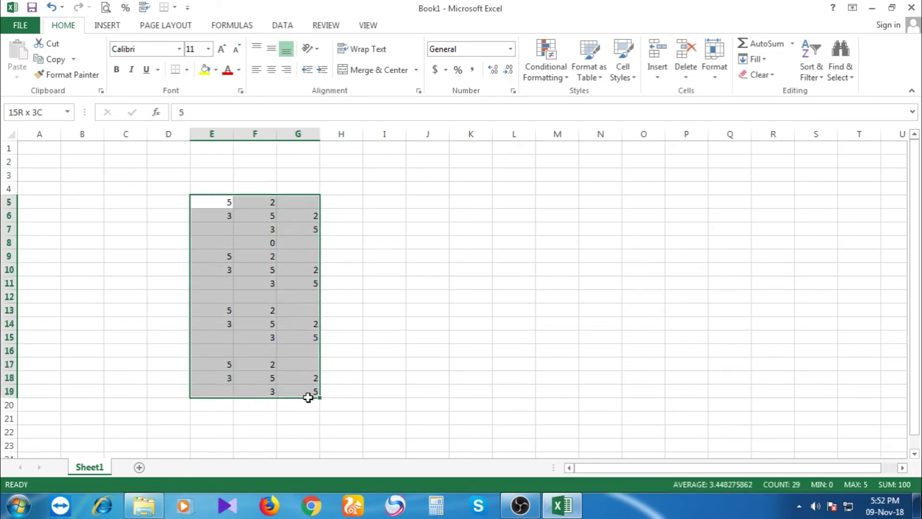
left_click(235, 299)
type("0")
key("Return")
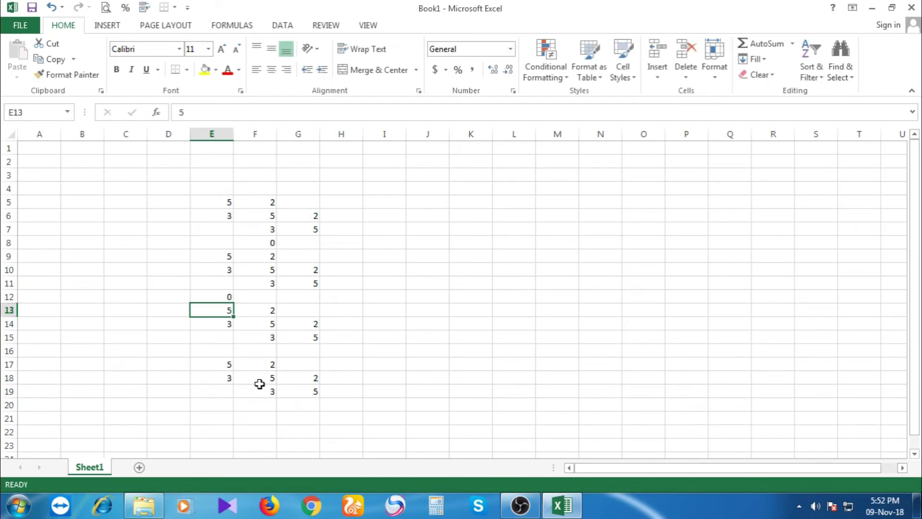
left_click_drag(212, 202, 308, 387)
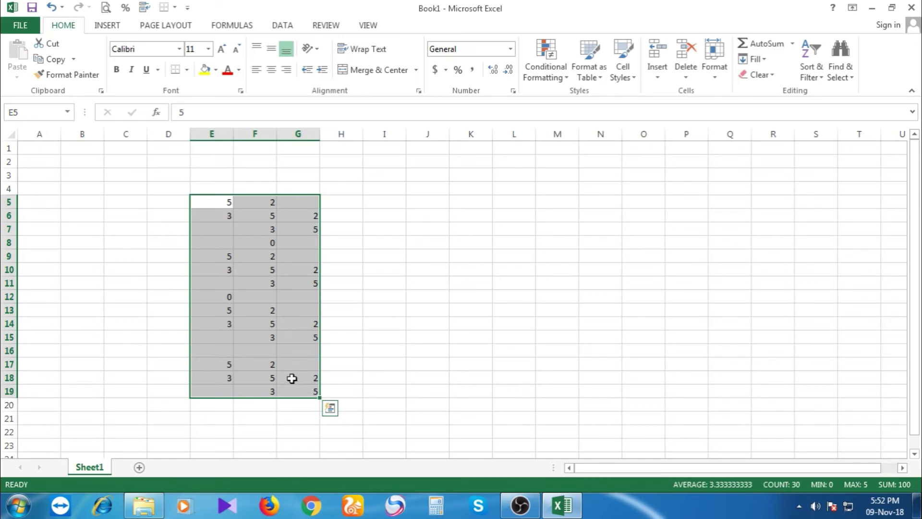
left_click(225, 296)
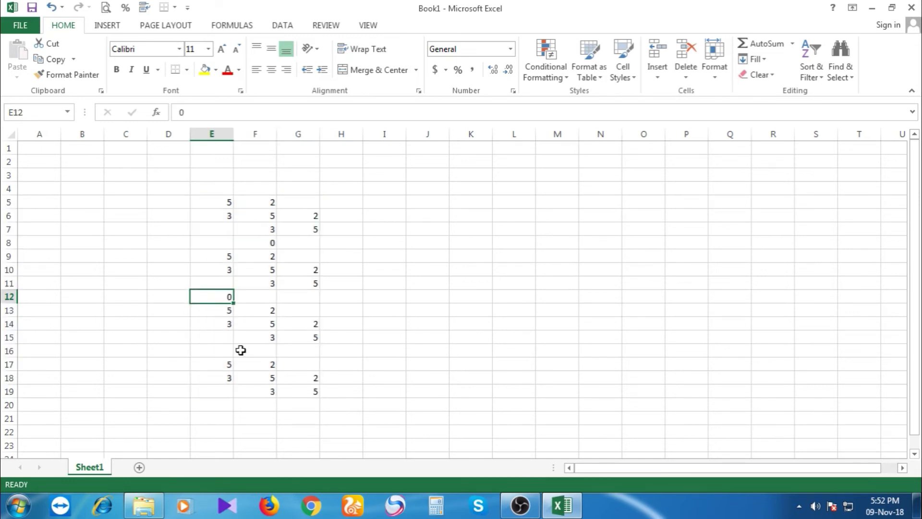
key("Delete")
left_click(268, 242)
key("Delete")
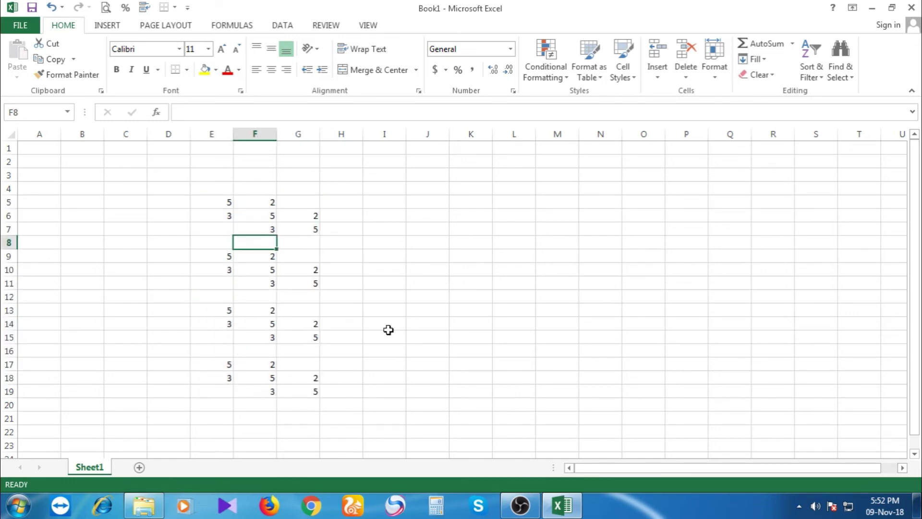
left_click(388, 330)
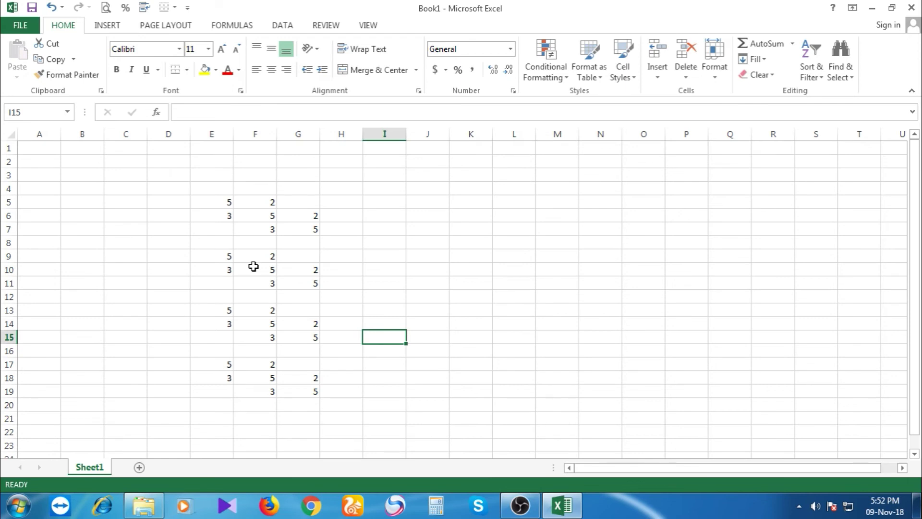
Enter 0 in cells E8, F8, E19 and E12.
left_click(210, 243)
type("0")
key("Return")
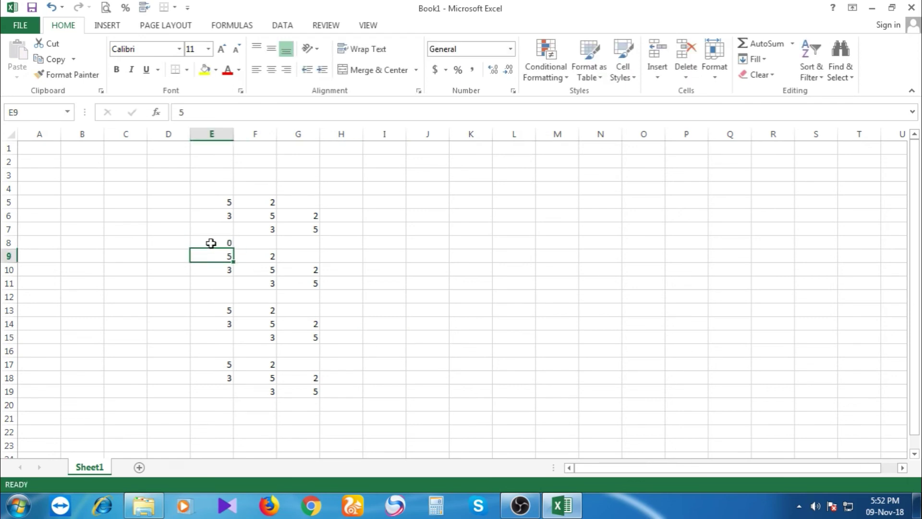
left_click(264, 240)
type("0")
key("Return")
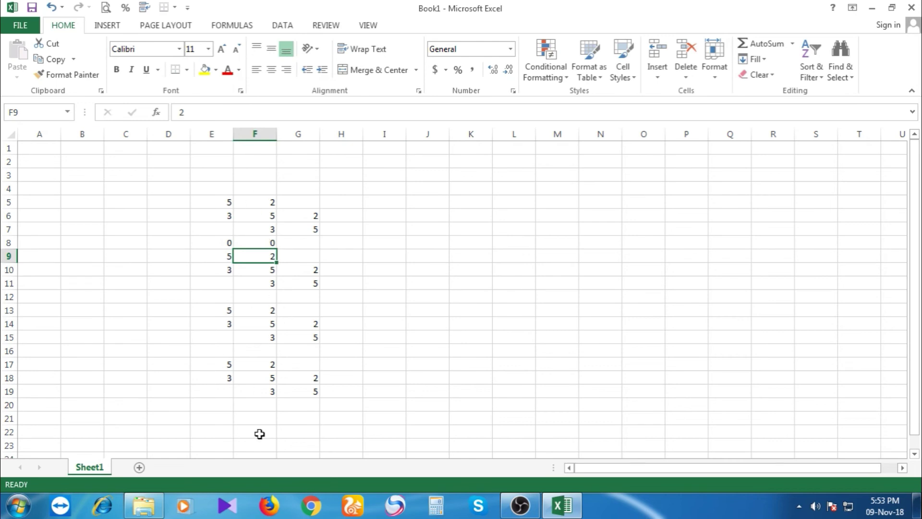
left_click(223, 395)
type("0")
key("Return")
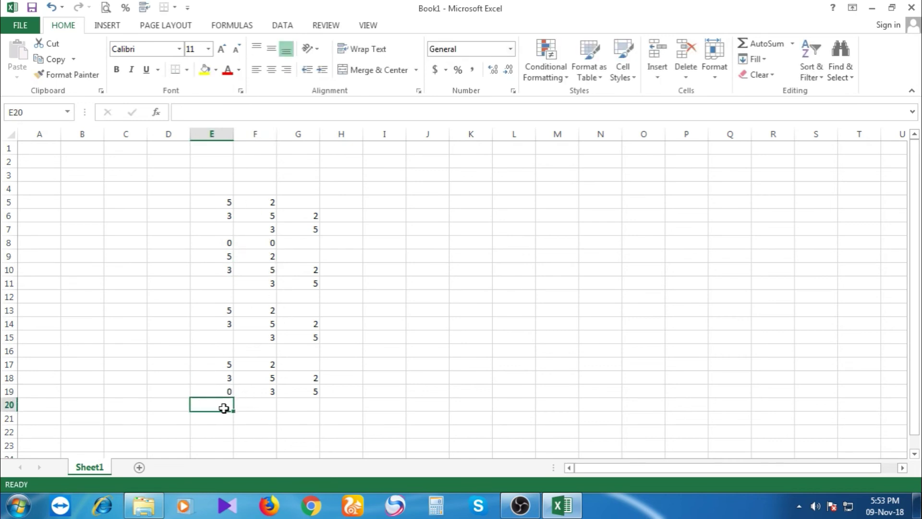
left_click(229, 296)
type("0")
key("Return")
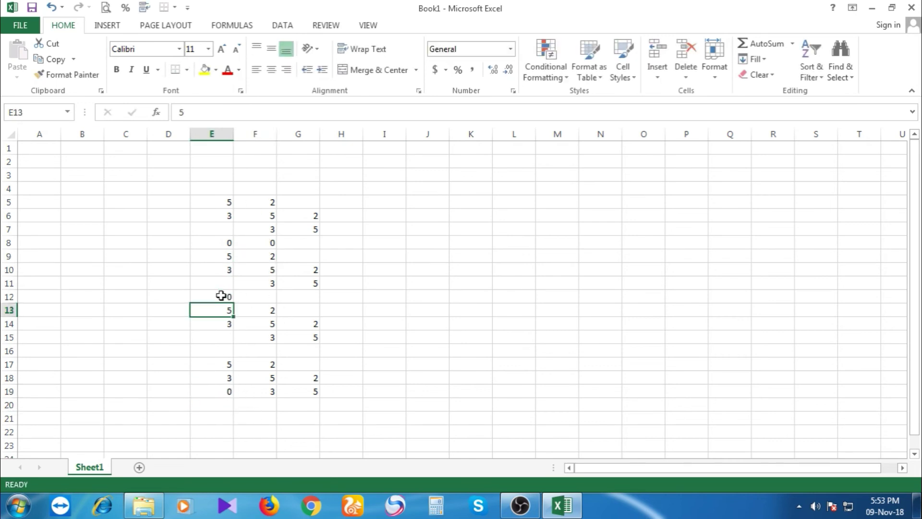